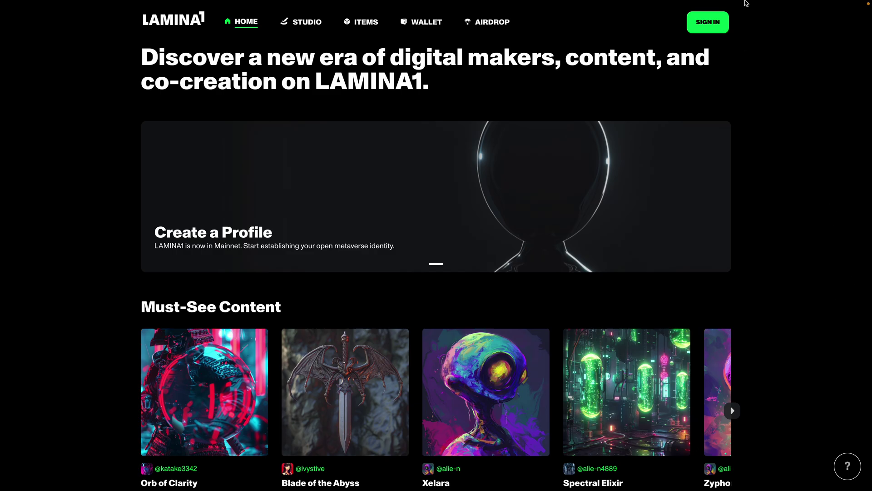
Step: Sign in to the hub with the Discord account, skipping the optional step
mouse_move(747, 1)
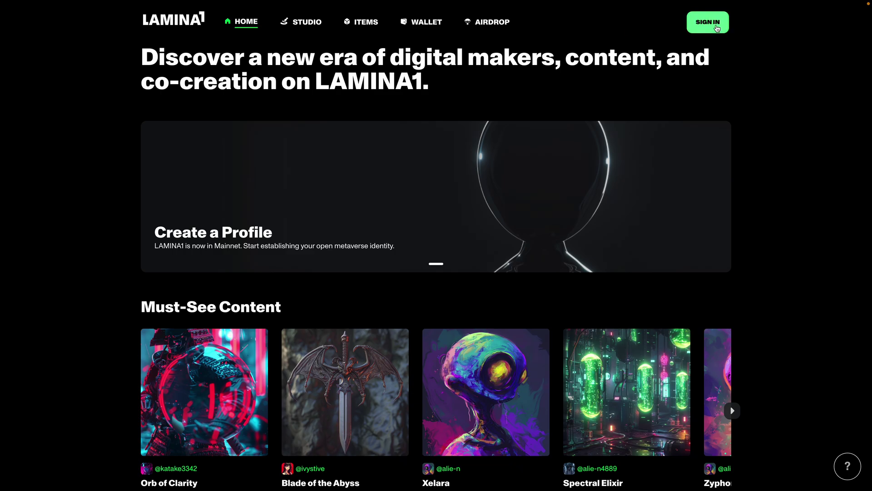
click(717, 28)
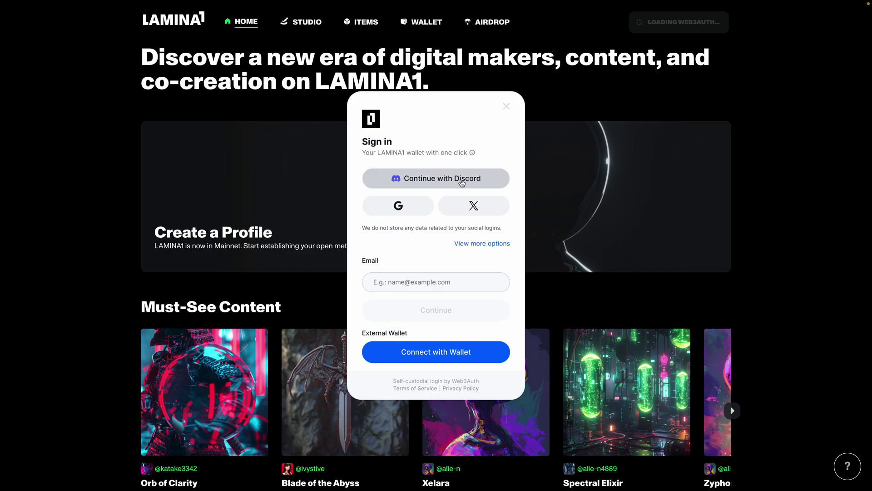
click(461, 182)
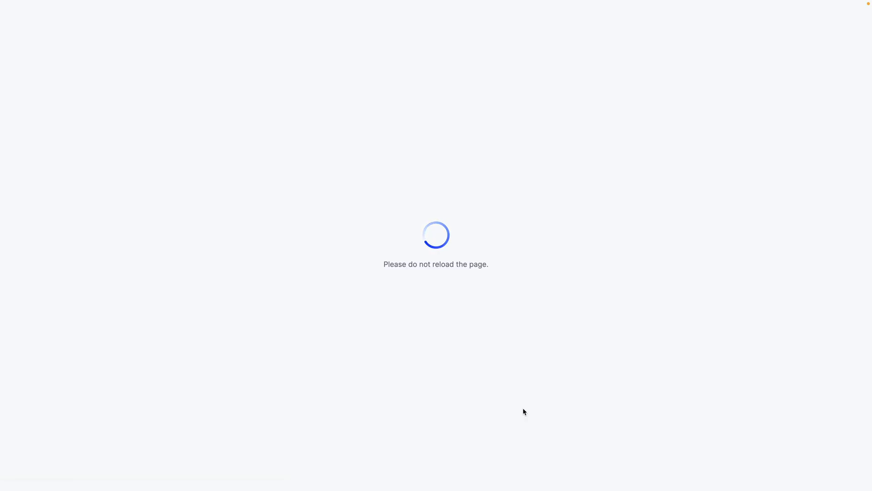
click(448, 355)
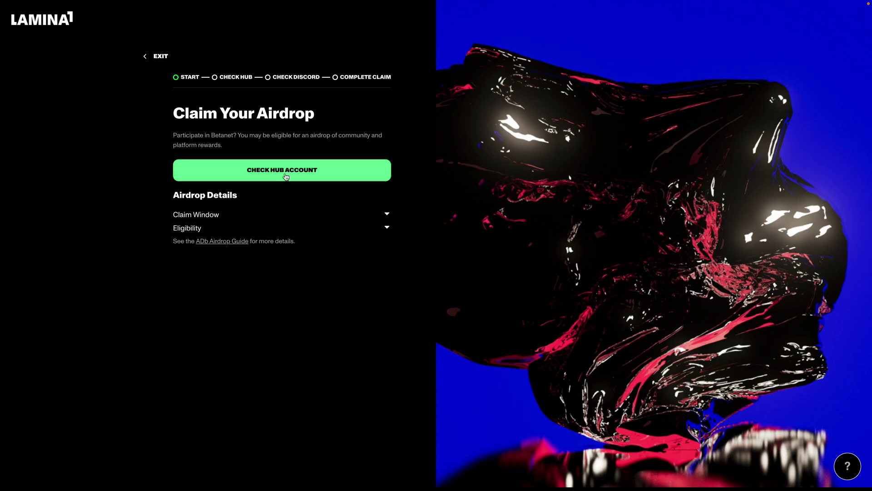
Step: Run the hub account check to reveal 1.00 LL1 in linked platform rewards
click(286, 175)
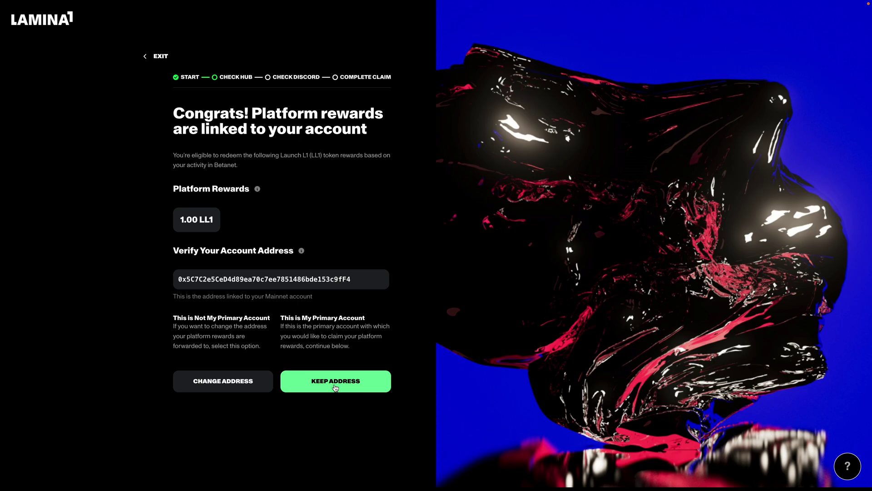
Step: Keep the current reward address, then copy the hub address on the Link Discord page
click(334, 386)
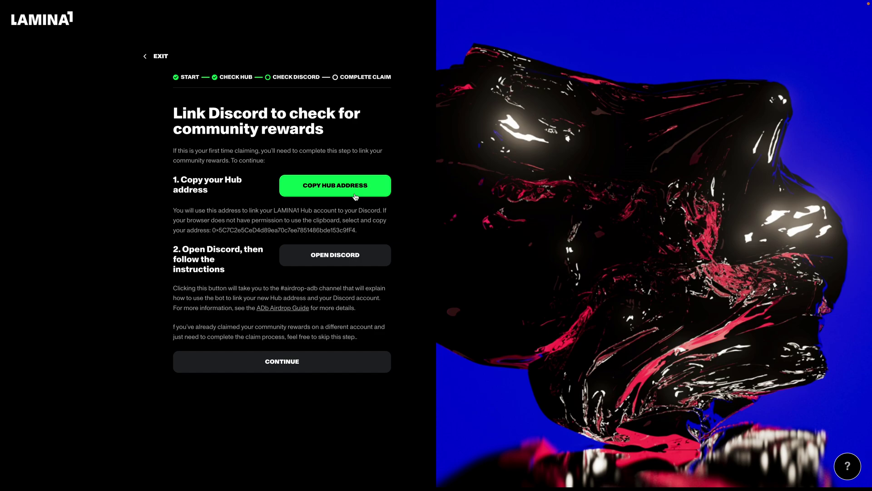
click(355, 195)
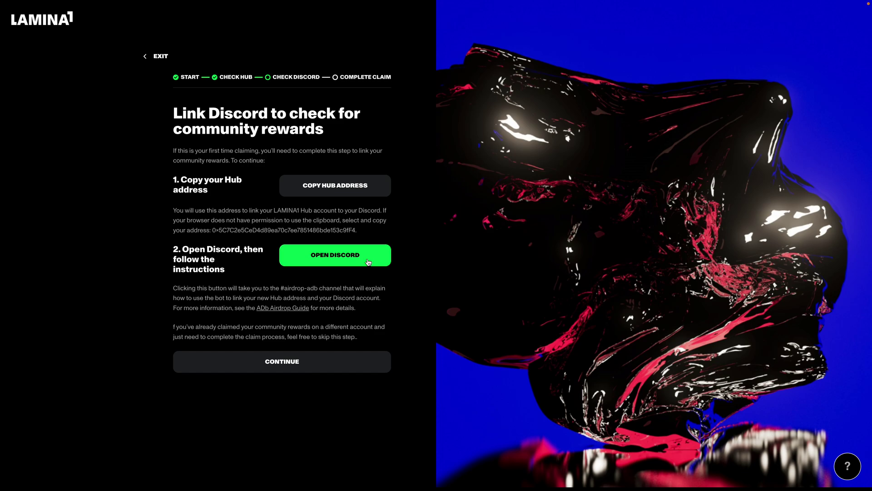
Step: Go to Discord and run /airdrop in the airdrop-adb channel to show the bot panel
click(368, 262)
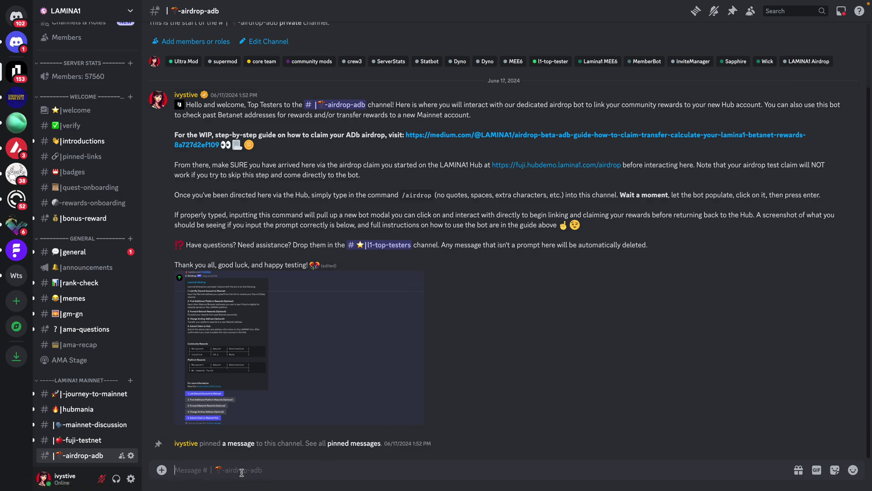
text(/air)
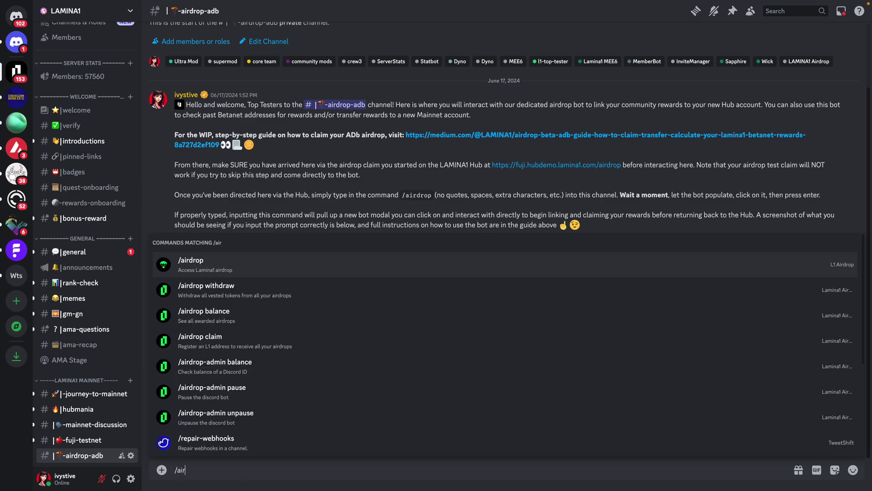
click(215, 265)
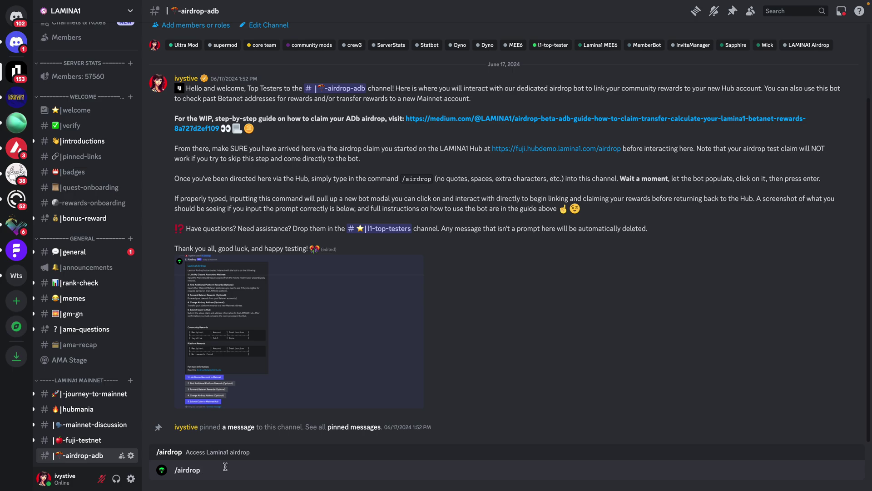
key(Return)
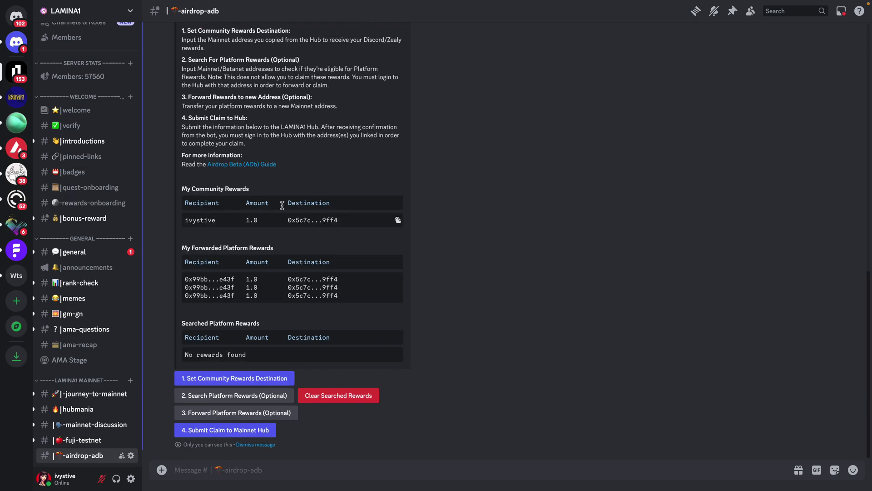
Step: Paste the copied hub address as the community rewards destination, submit it, and check the 1.0 reward
scroll(385, 190, up, 3)
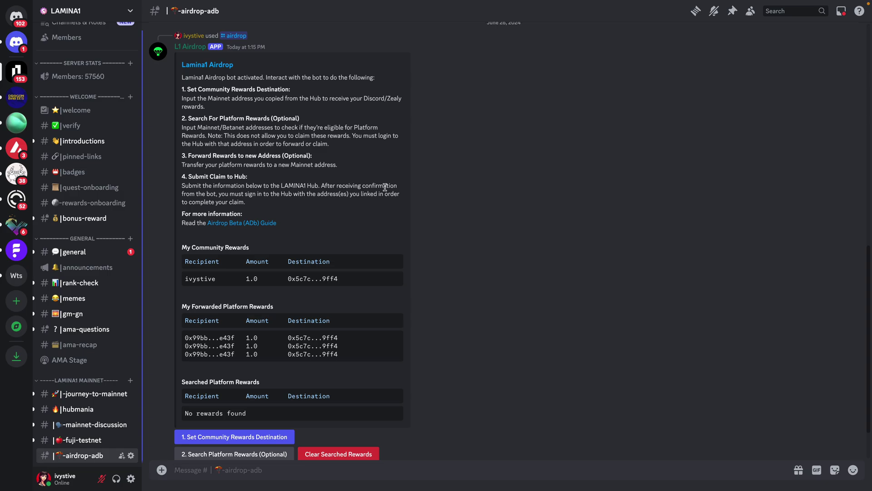
scroll(386, 190, down, 2)
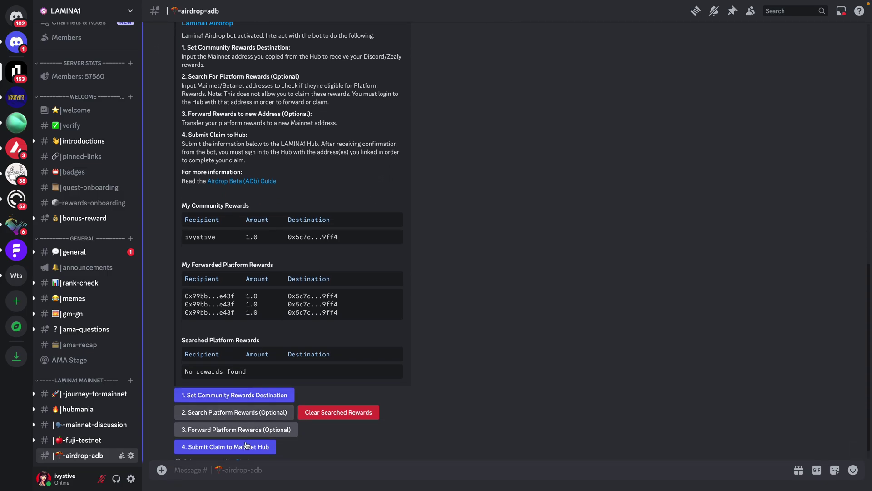
scroll(511, 227, up, 1)
scroll(511, 227, up, 1)
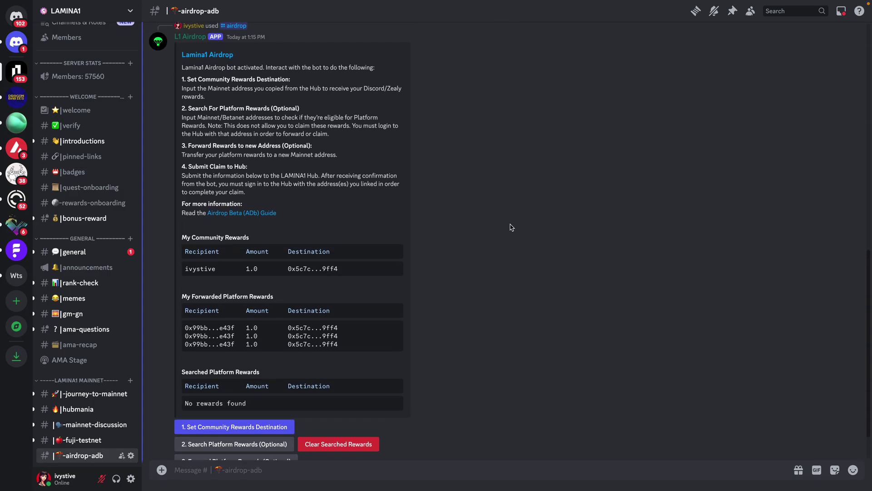
scroll(403, 142, up, 1)
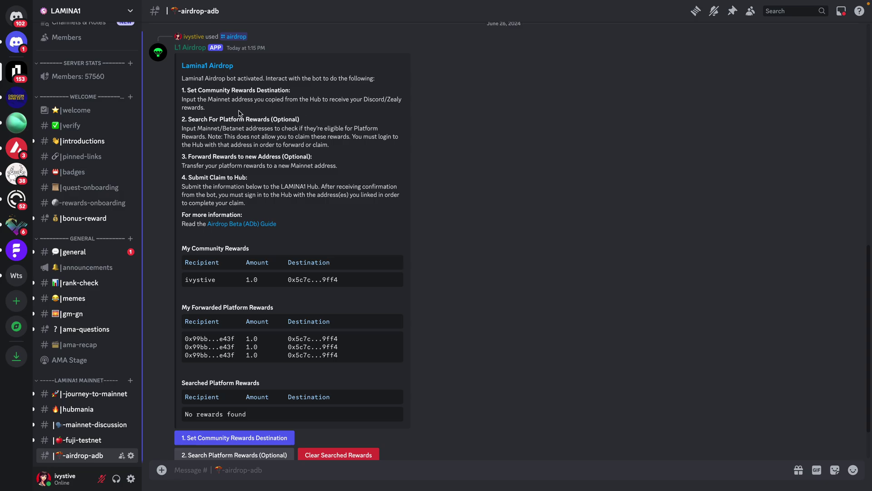
click(241, 438)
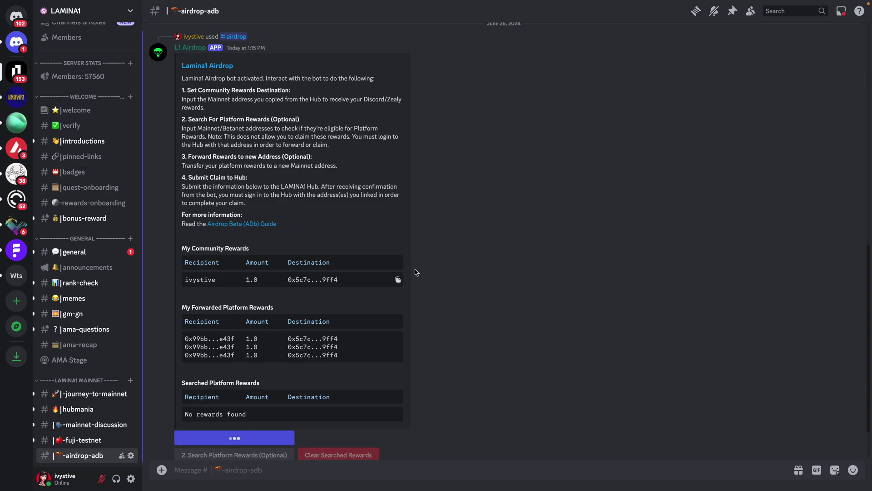
key(ctrl+v)
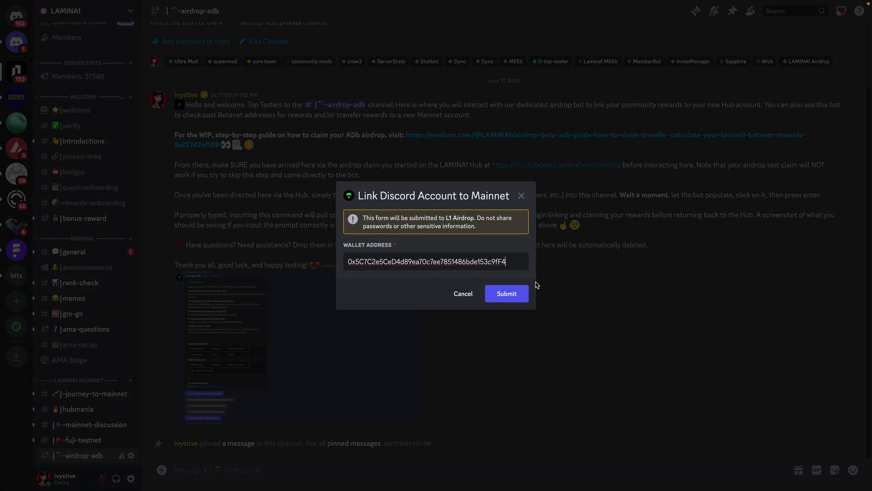
click(512, 295)
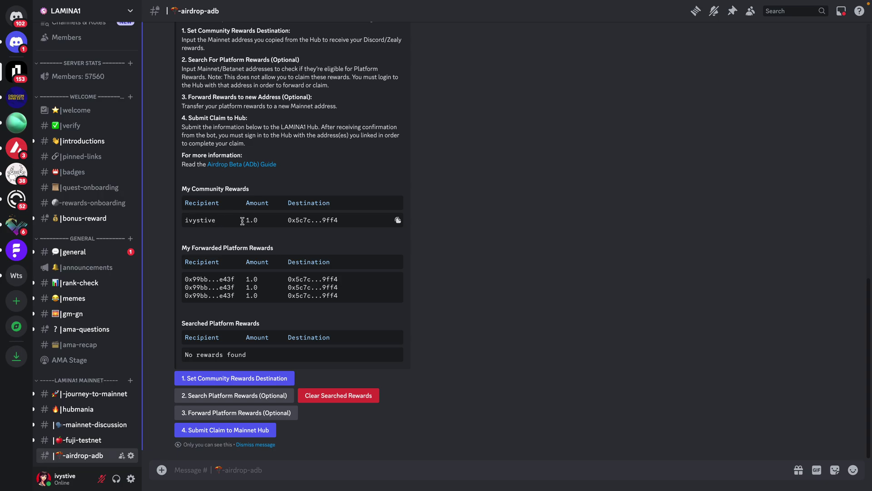
drag(241, 220, 277, 223)
click(315, 221)
Step: Submit the claim to the Mainnet Hub, then take the browser out of full screen
scroll(358, 224, up, 1)
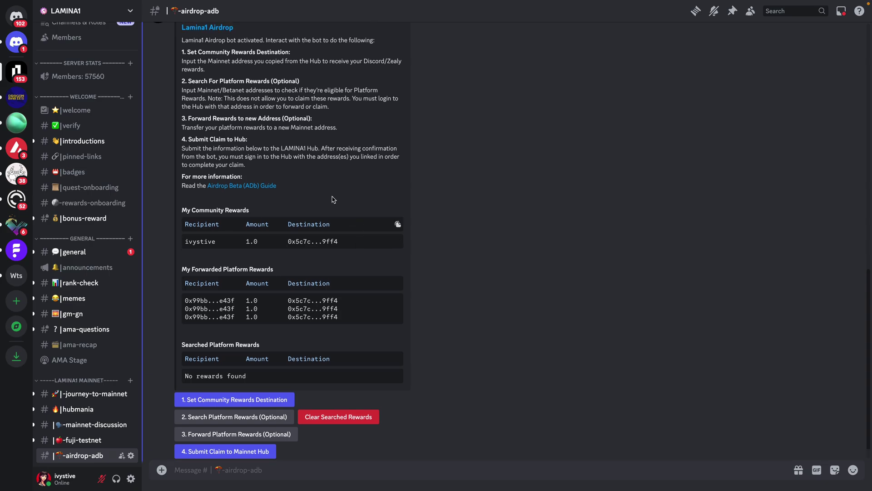
scroll(347, 157, down, 1)
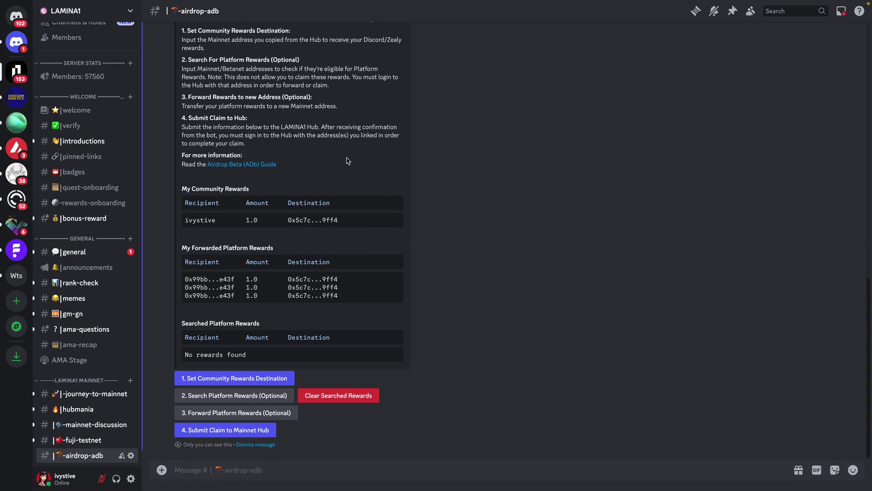
click(253, 430)
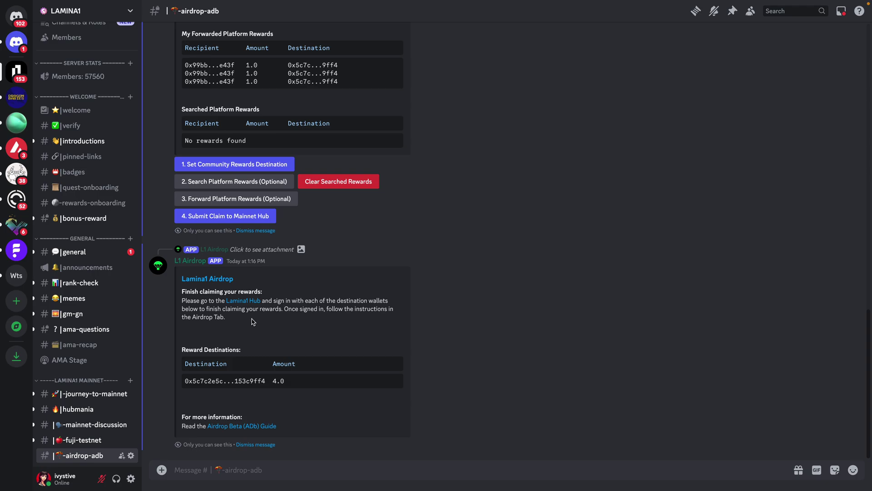
mouse_move(201, 5)
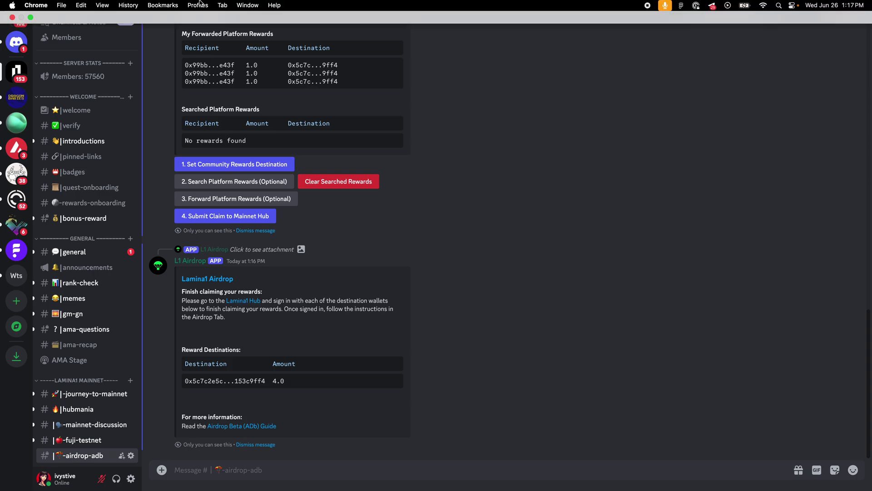
click(30, 17)
Step: Return to the hub and continue to the review showing 4.00 platform, 1.00 community LL1
click(94, 24)
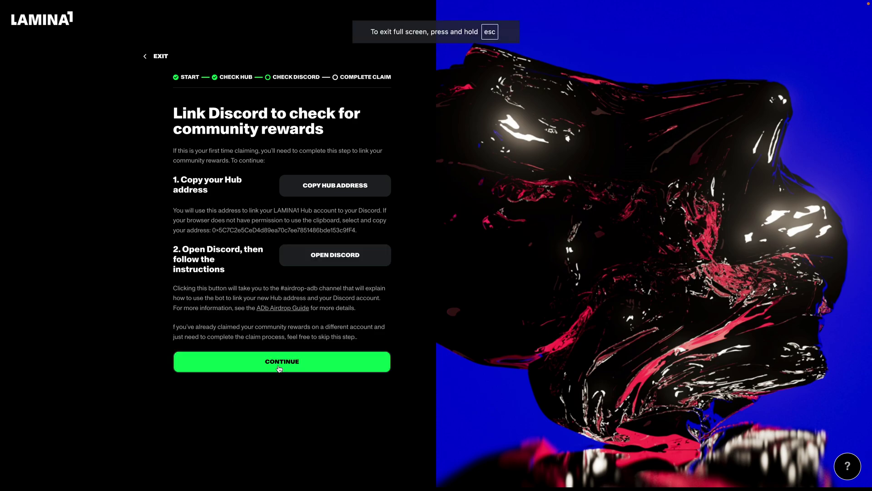
click(277, 362)
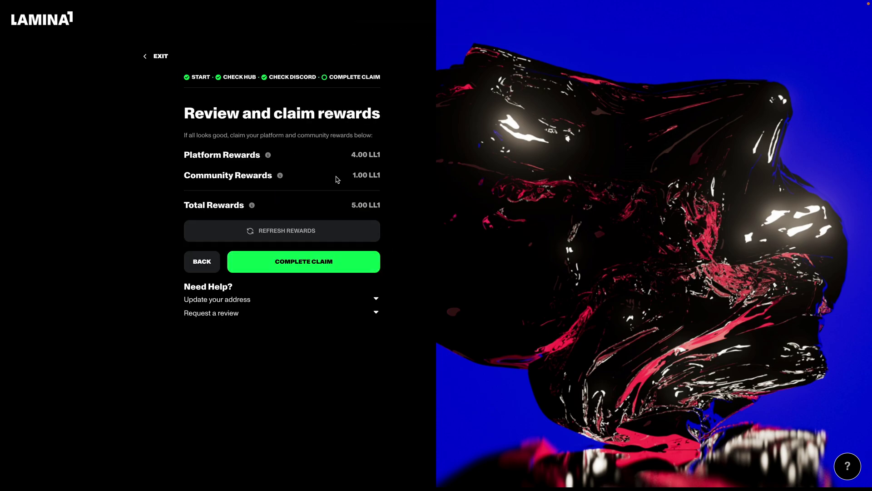
drag(353, 178, 382, 179)
drag(341, 156, 381, 159)
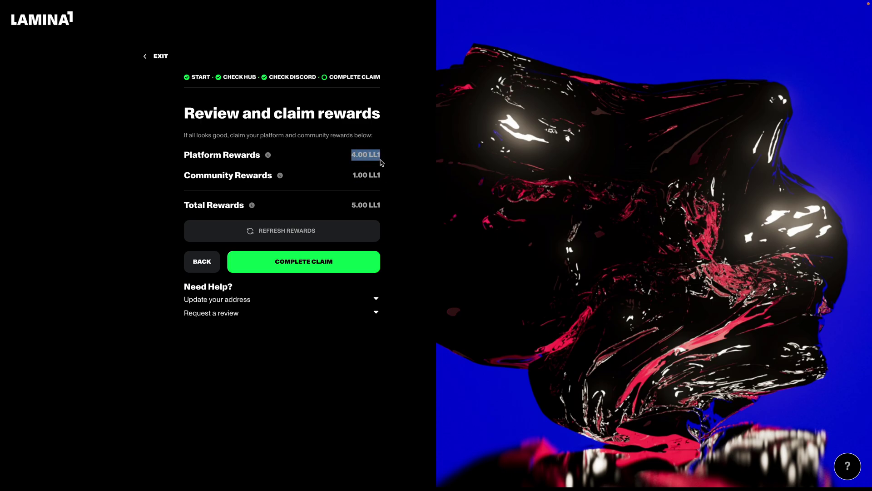
click(381, 163)
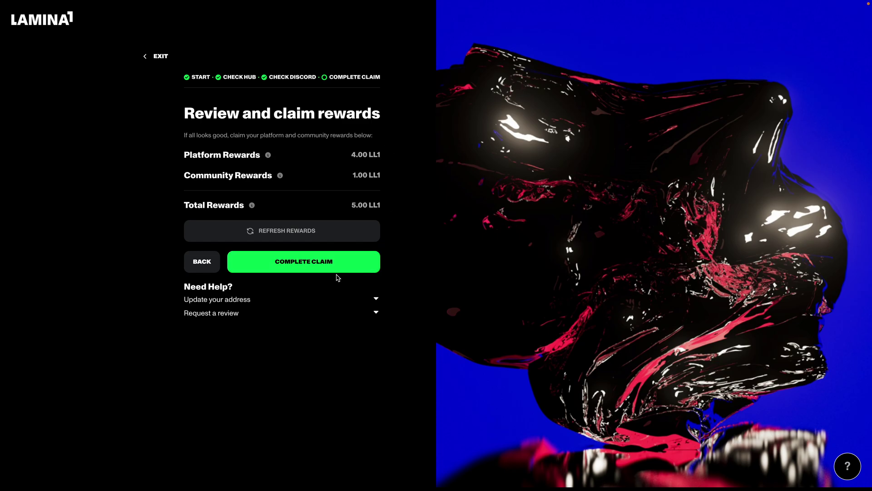
Step: Switch to the Discord airdrop-adb channel, opening and closing the Search Platform Rewards form
mouse_move(273, 3)
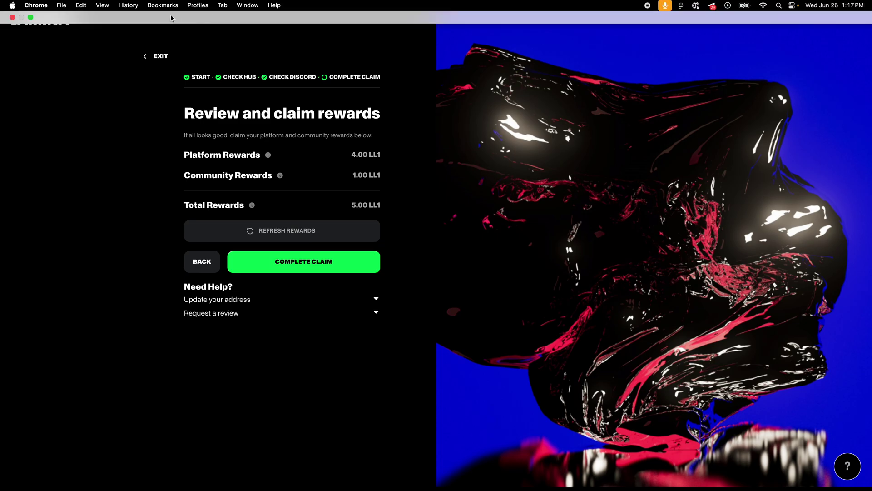
click(30, 17)
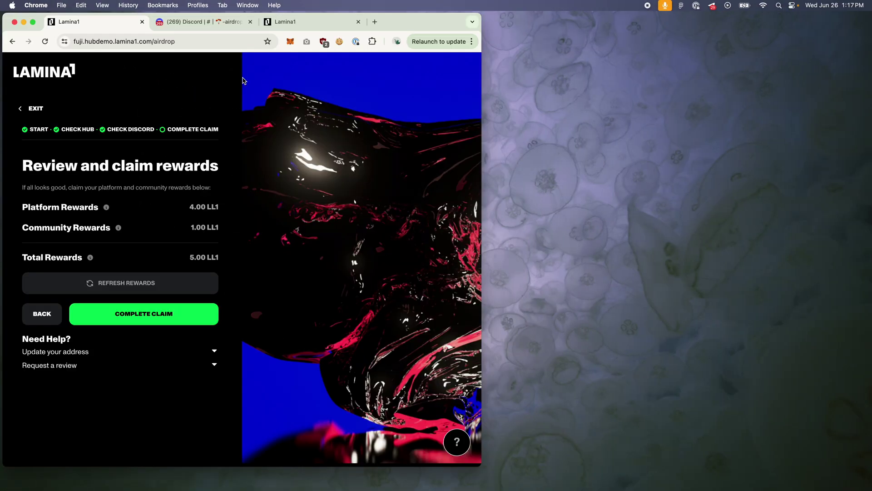
click(196, 24)
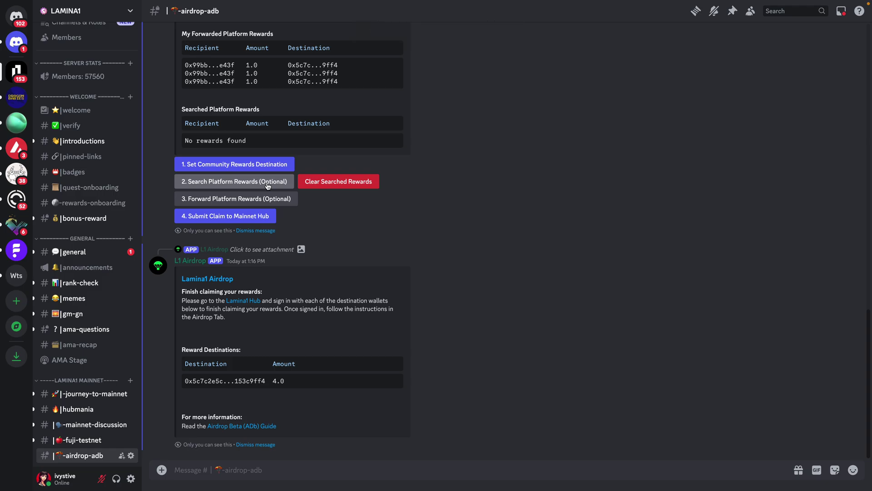
click(239, 182)
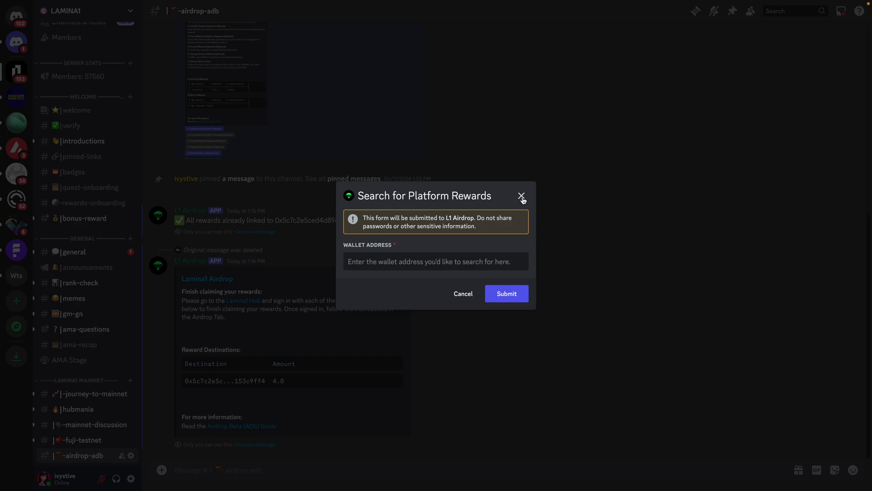
click(521, 196)
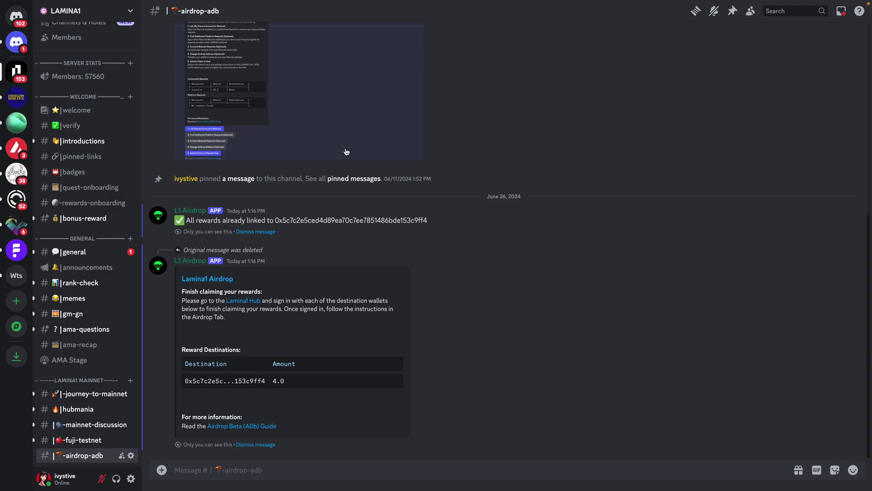
Step: Run /airdrop again to get the bot's reward summary
scroll(326, 269, up, 2)
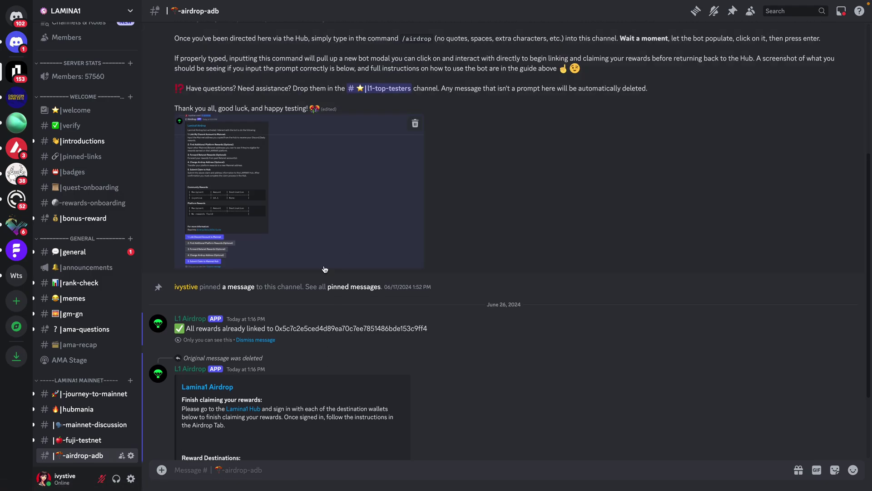
scroll(325, 269, down, 2)
click(229, 464)
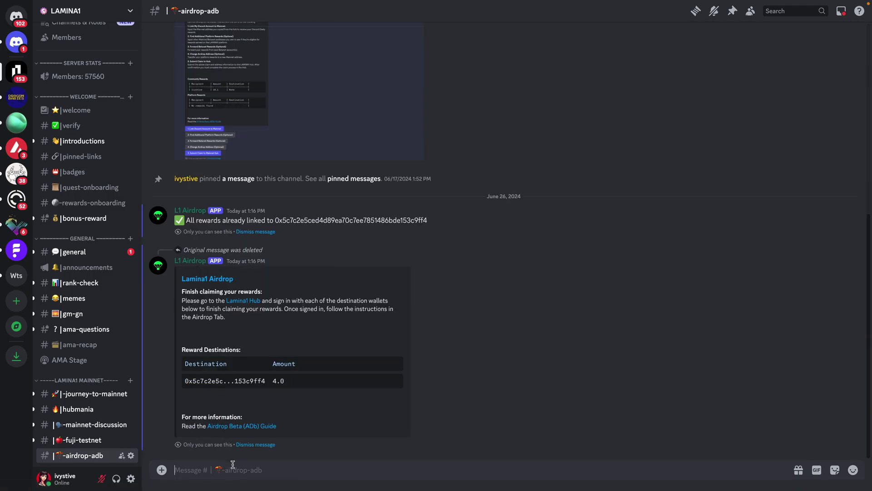
text(/air)
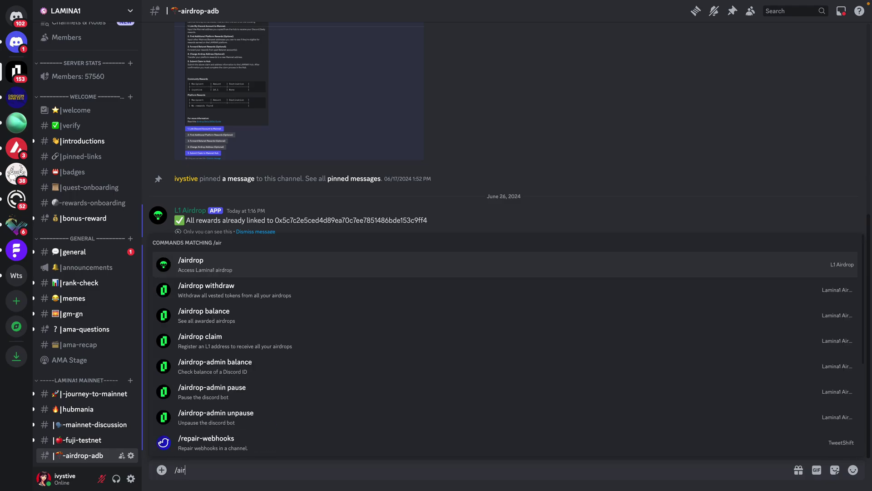
click(291, 271)
key(Return)
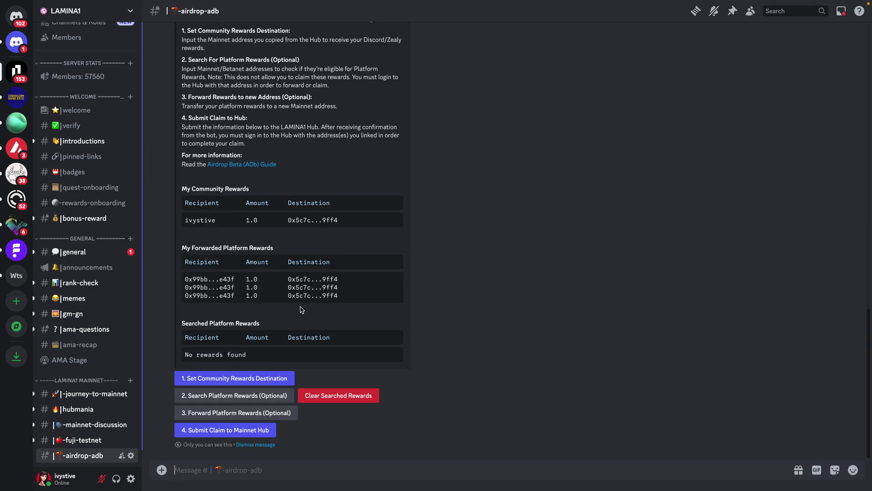
Step: Open the '3. Forward Platform Rewards (Optional)' form
scroll(286, 225, up, 3)
scroll(285, 225, down, 3)
click(242, 413)
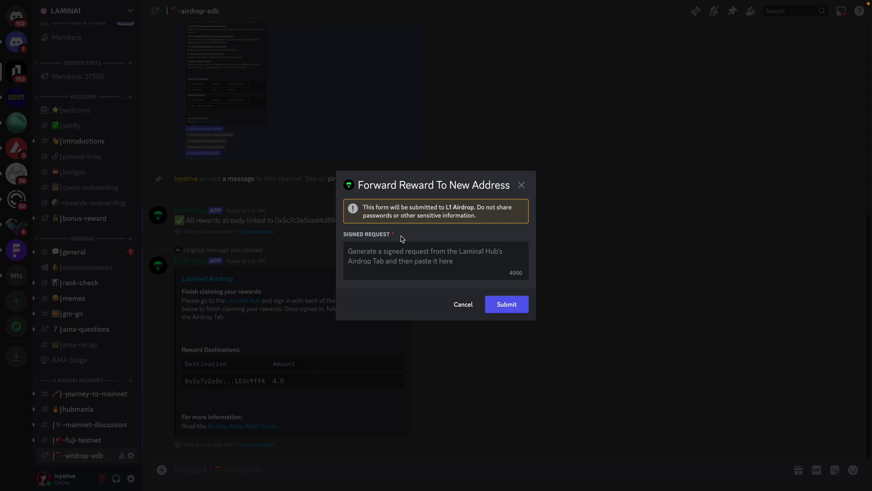
Step: Close the forward reward form and return to the Lamina1 claim page in full screen
click(522, 186)
mouse_move(205, 4)
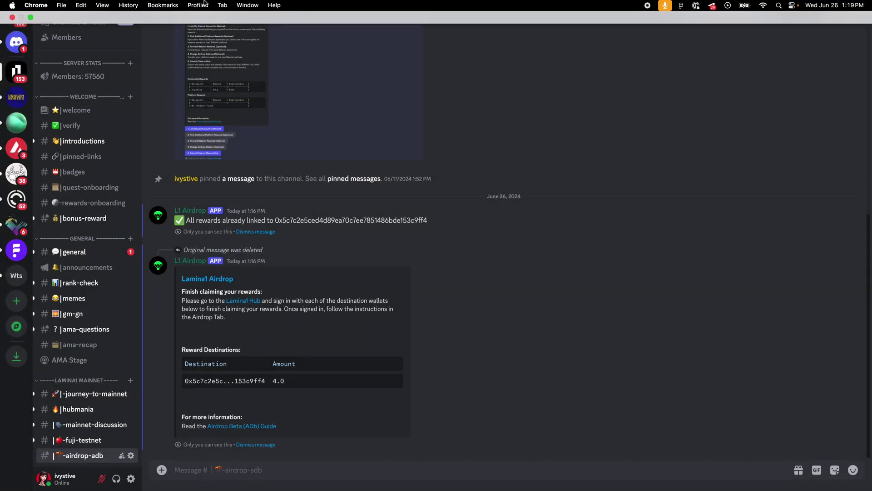
click(30, 17)
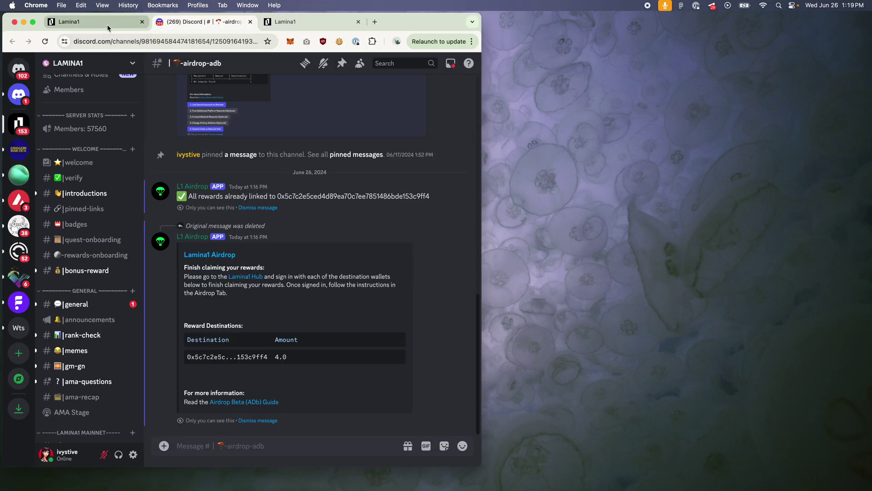
click(108, 28)
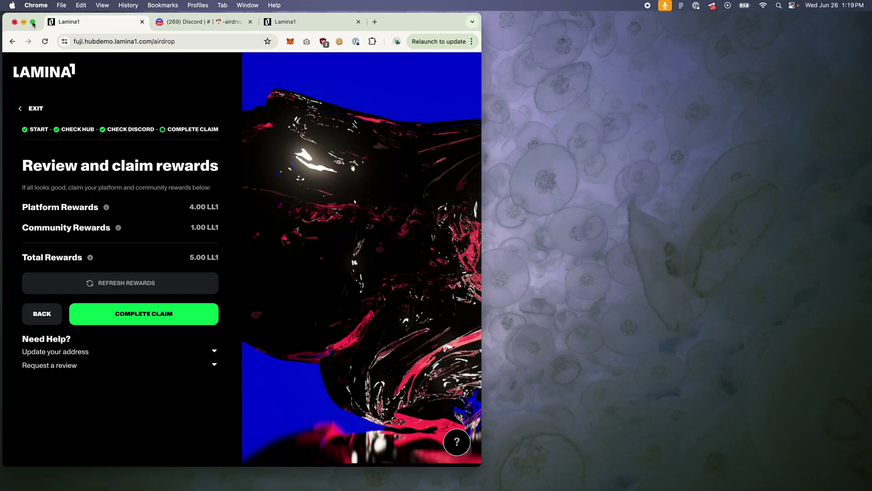
key(ctrl+super+f)
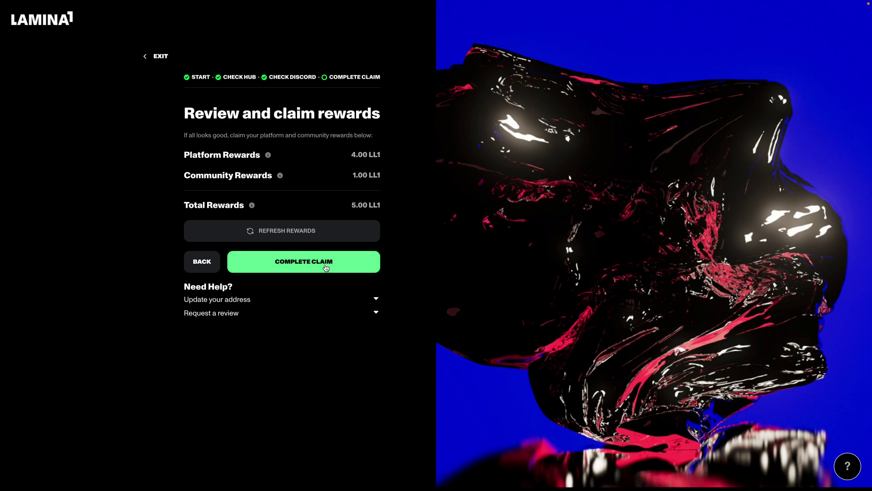
Step: Complete and confirm the 5.00 LL1 claim, then dismiss the confirmation
click(326, 268)
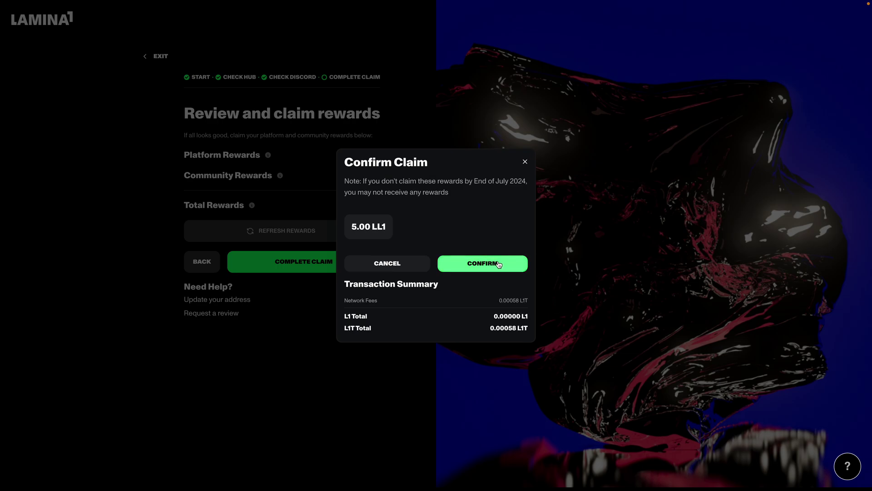
click(472, 262)
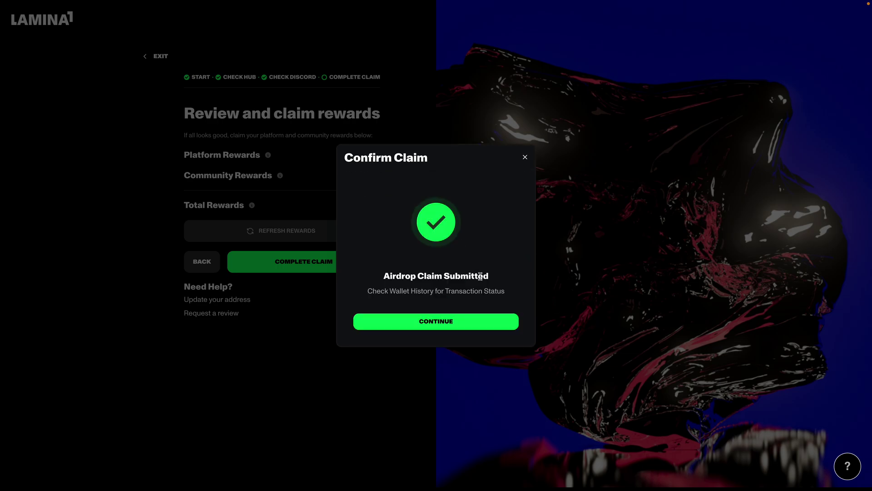
click(477, 326)
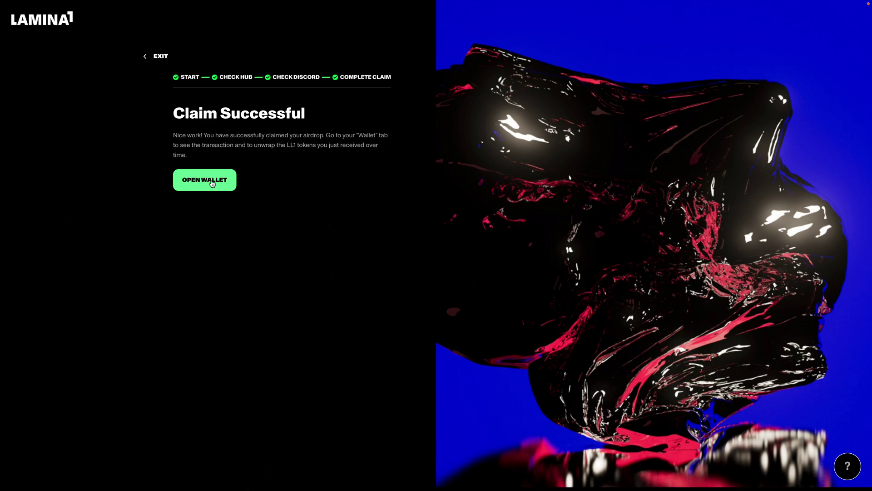
Step: Open the Wallet page and highlight the '30.81 LL1 are locked' rewards note beside 0.00 Available Launch L1
click(212, 182)
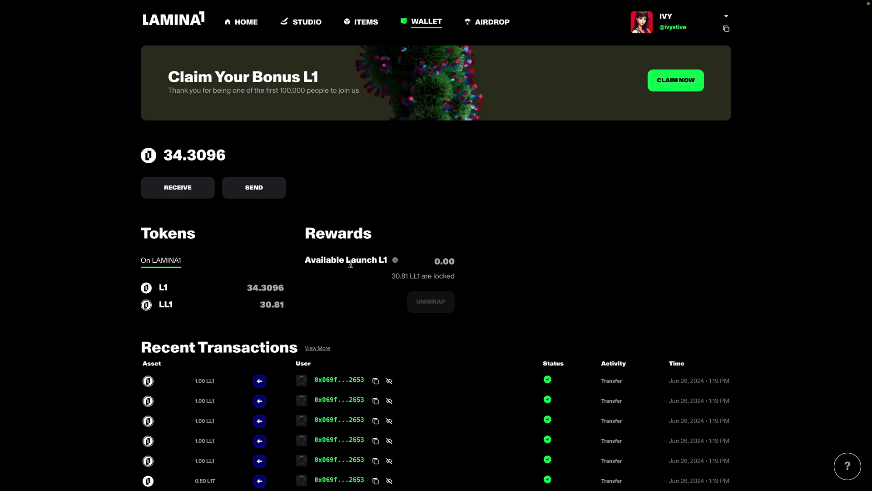
drag(390, 278, 461, 278)
click(461, 278)
drag(391, 278, 469, 280)
click(470, 281)
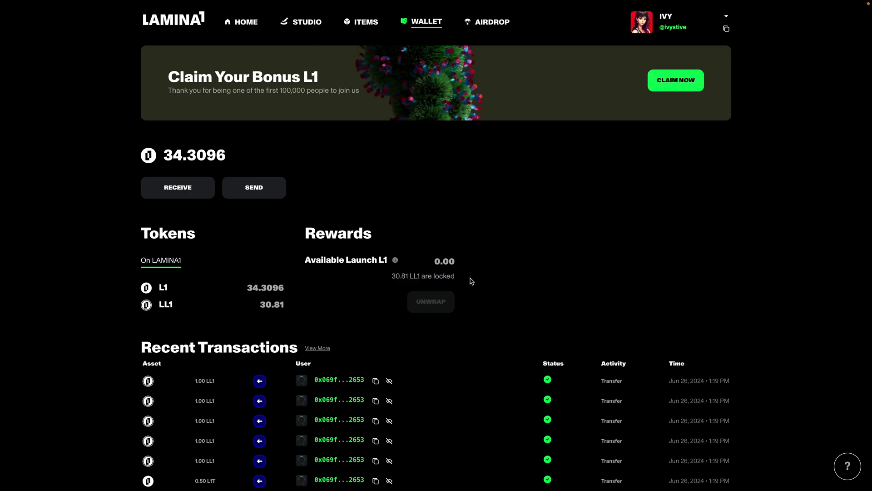